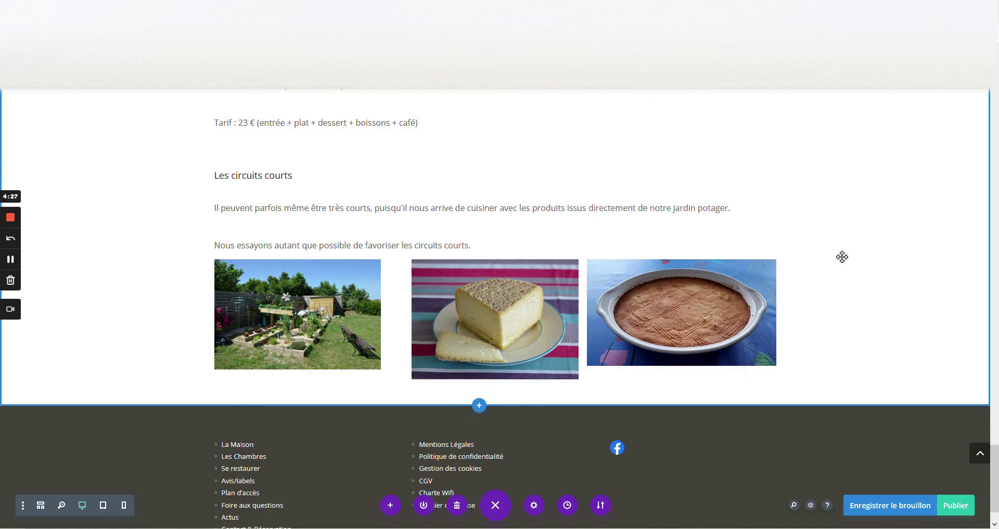
Step: Enable "Harmoniser les hauteurs des colonnes" in the sizing settings of the three-image row and save the row's changes
mouse_move(247, 278)
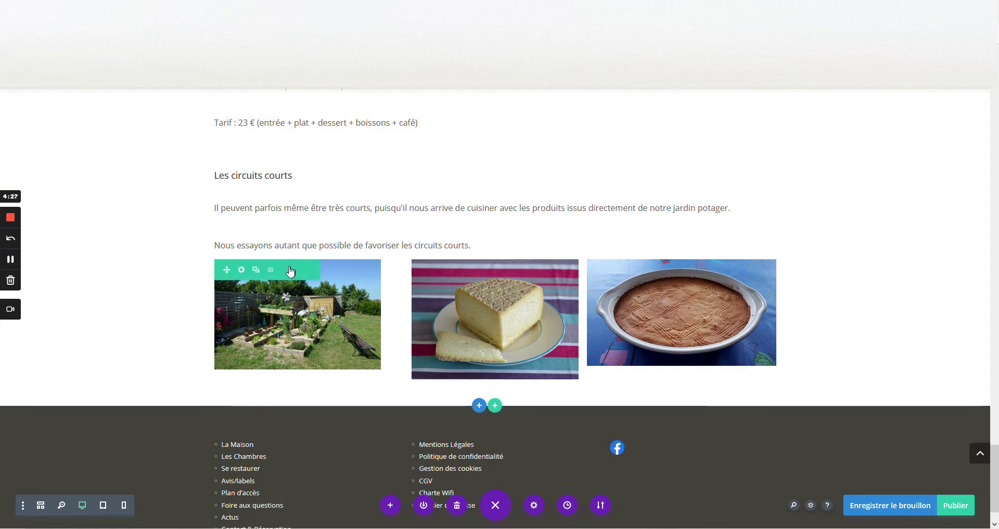
click(242, 276)
click(824, 119)
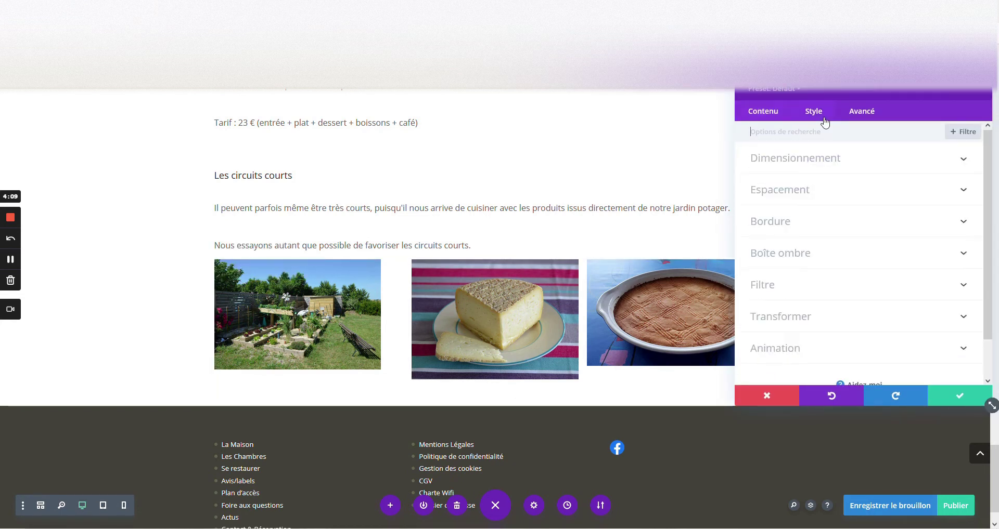
click(818, 161)
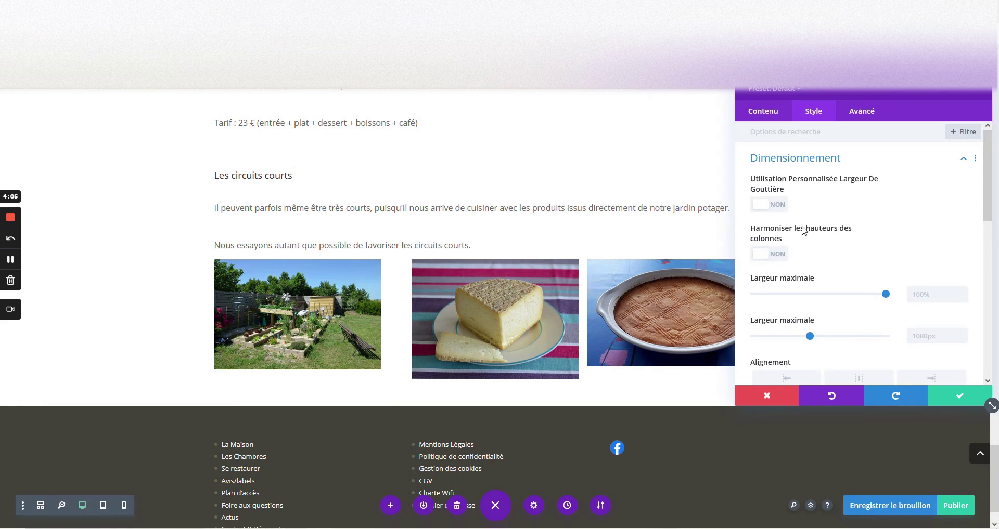
click(784, 255)
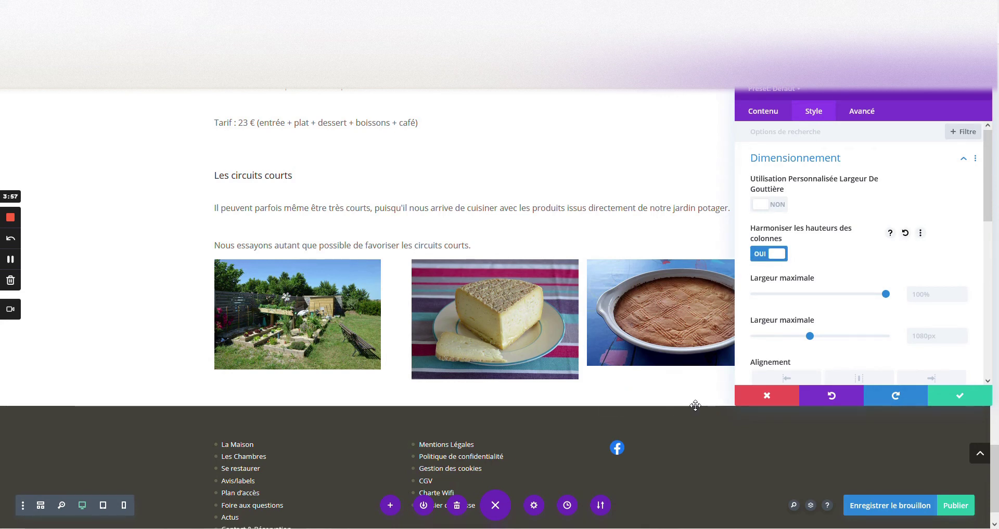
click(957, 398)
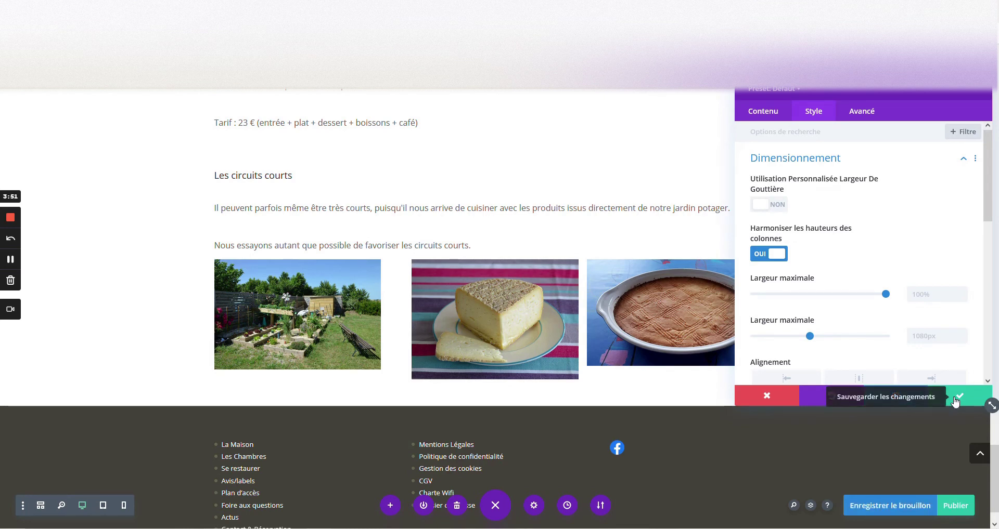
click(957, 398)
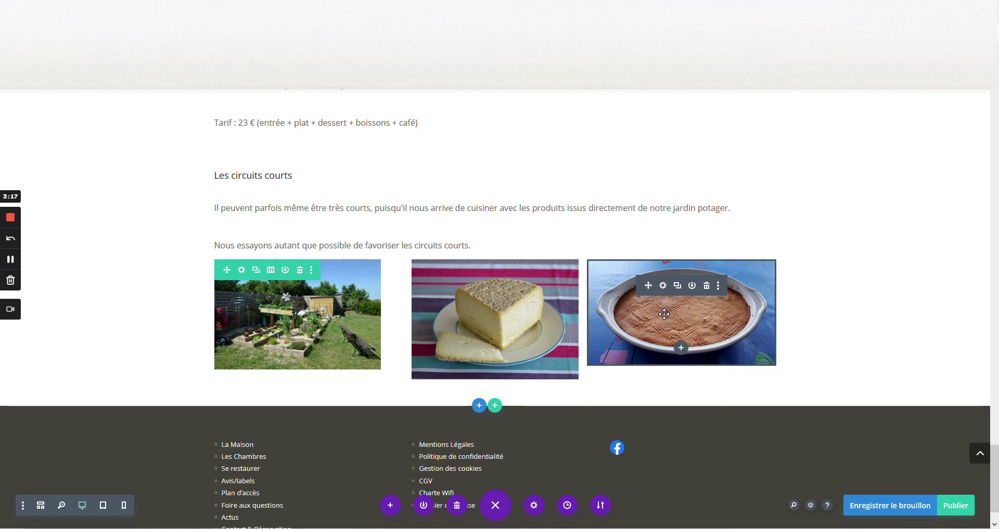
Step: Set the height of the cake image to 210px in its style sizing settings
click(663, 286)
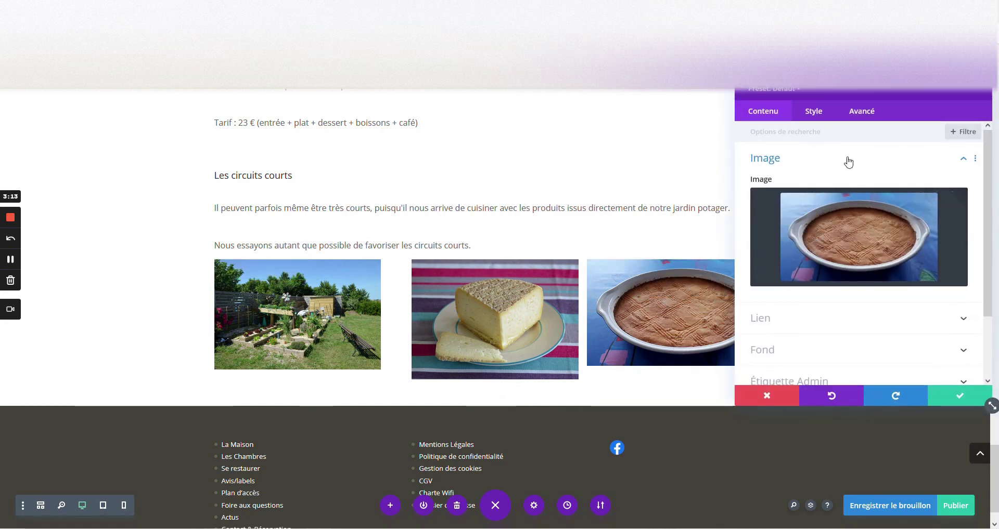
click(822, 115)
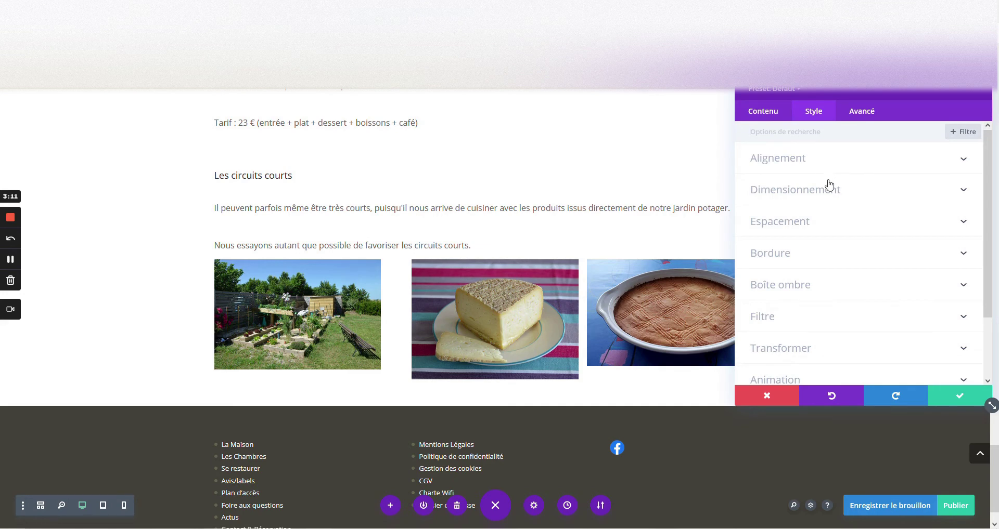
click(843, 195)
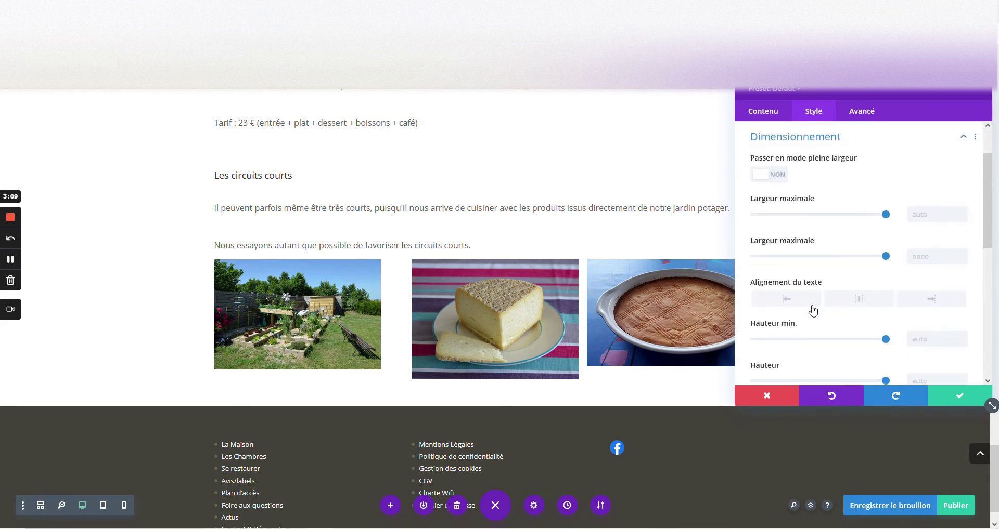
scroll(814, 308, down, 3)
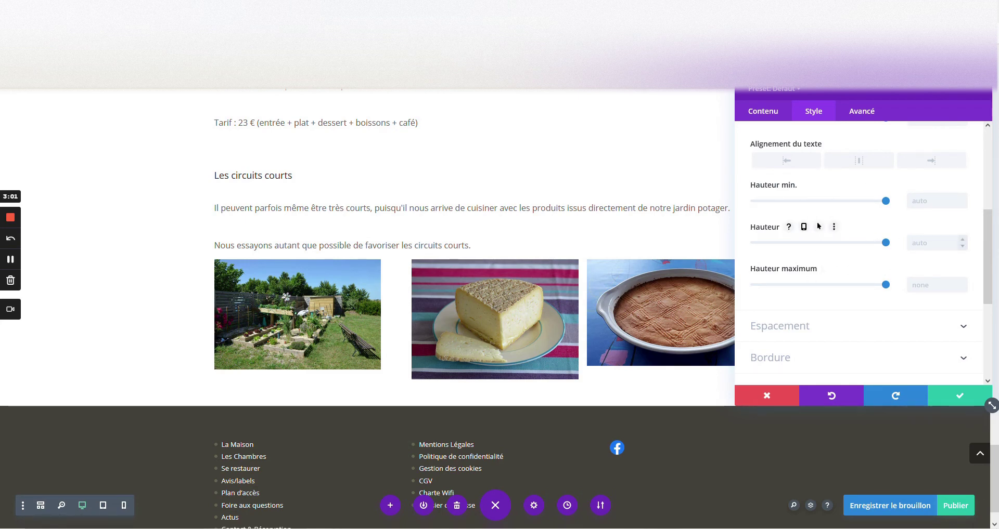
click(931, 243)
text(210)
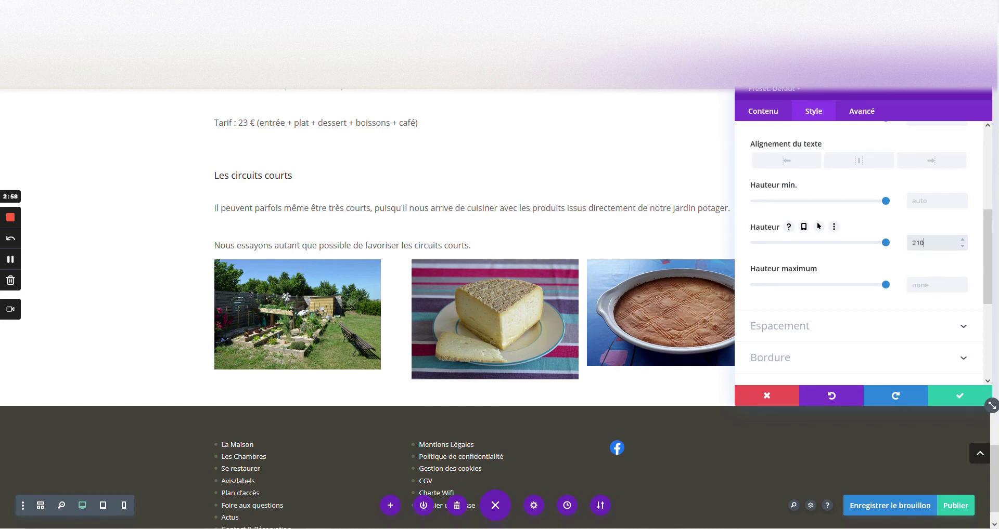
key(Return)
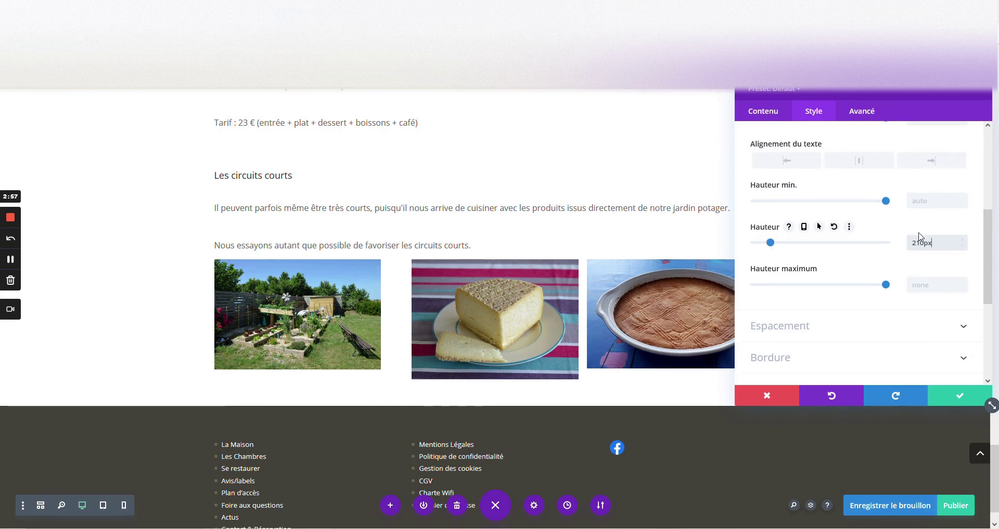
Step: Try a height of 209px for the cake image
drag(959, 245, 847, 253)
key(BackSpace)
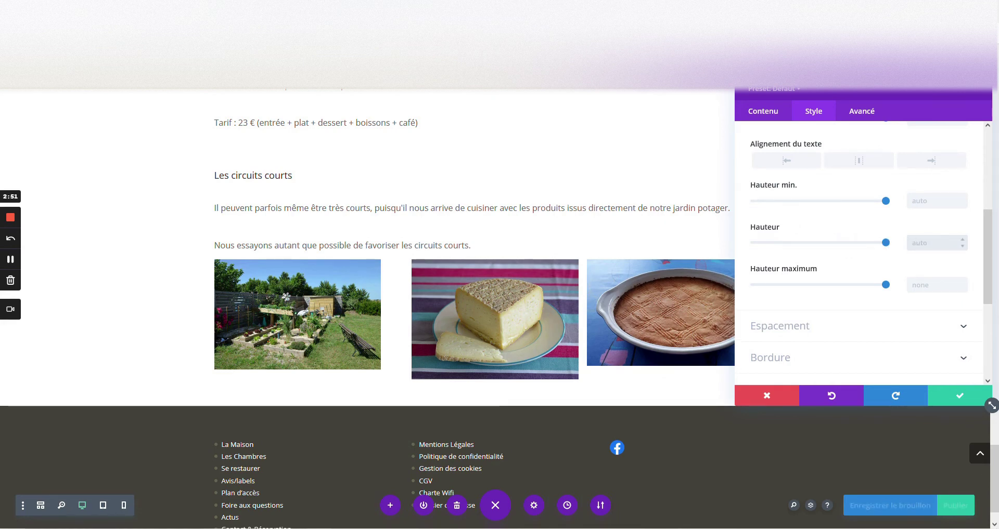
text(209)
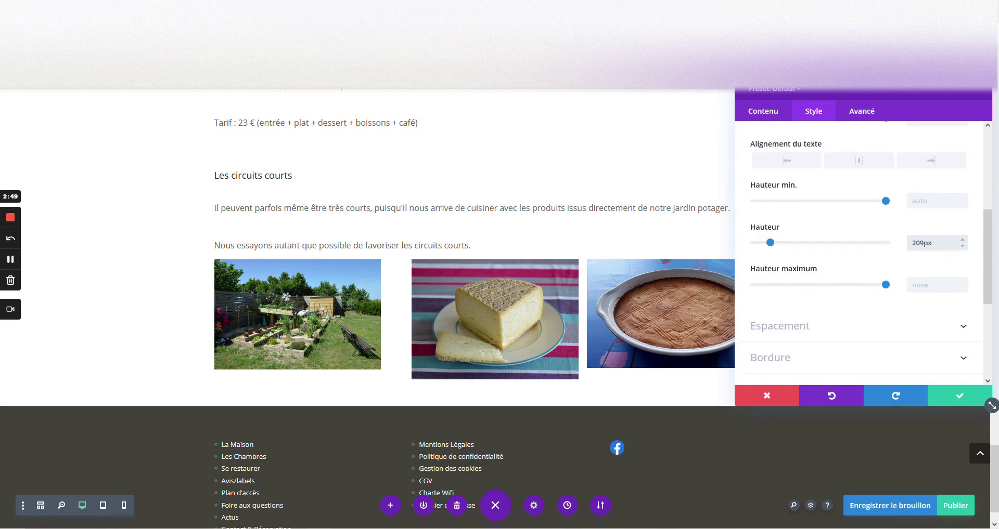
Step: Replace the cake image's height with 205px and save the module's changes
key(BackSpace)
key(BackSpace)
key(BackSpace)
key(BackSpace)
key(BackSpace)
key(BackSpace)
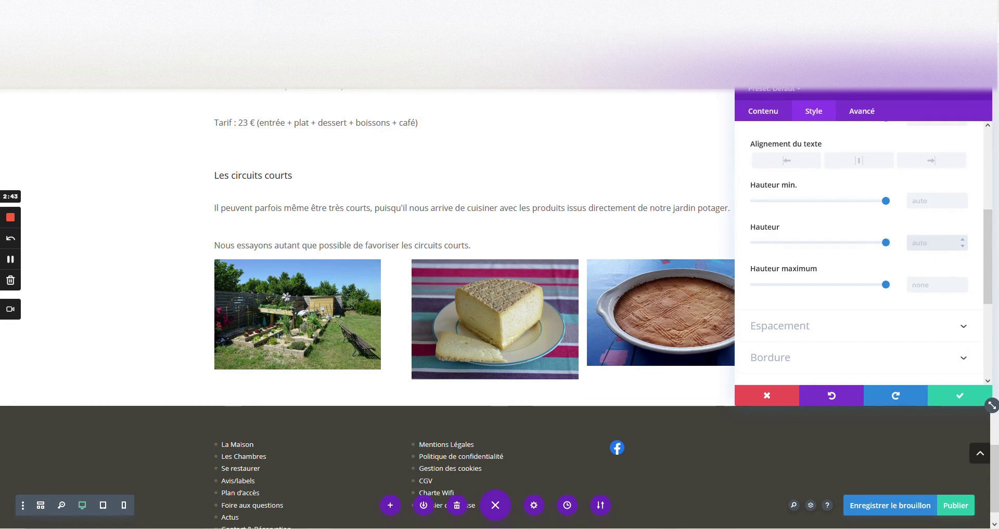
text(2)
key(BackSpace)
key(BackSpace)
key(BackSpace)
key(BackSpace)
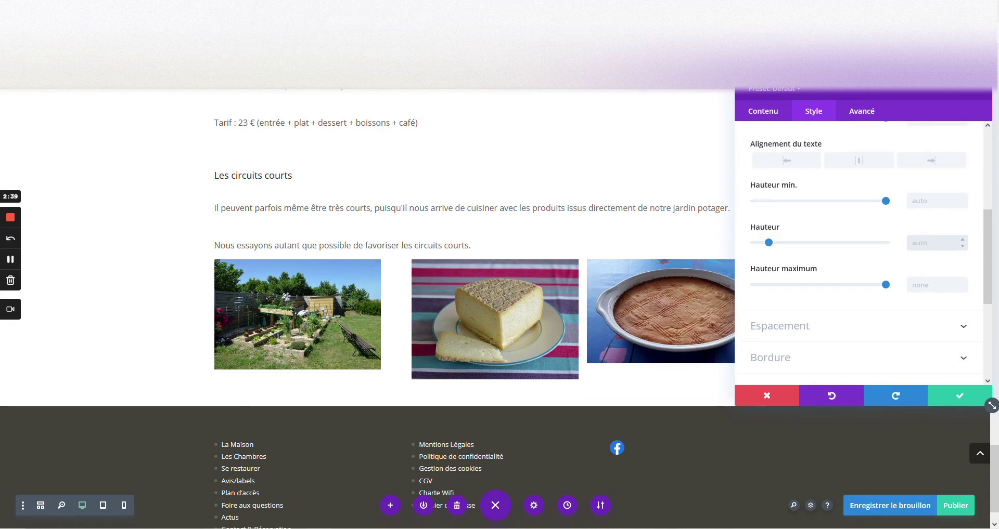
text(05)
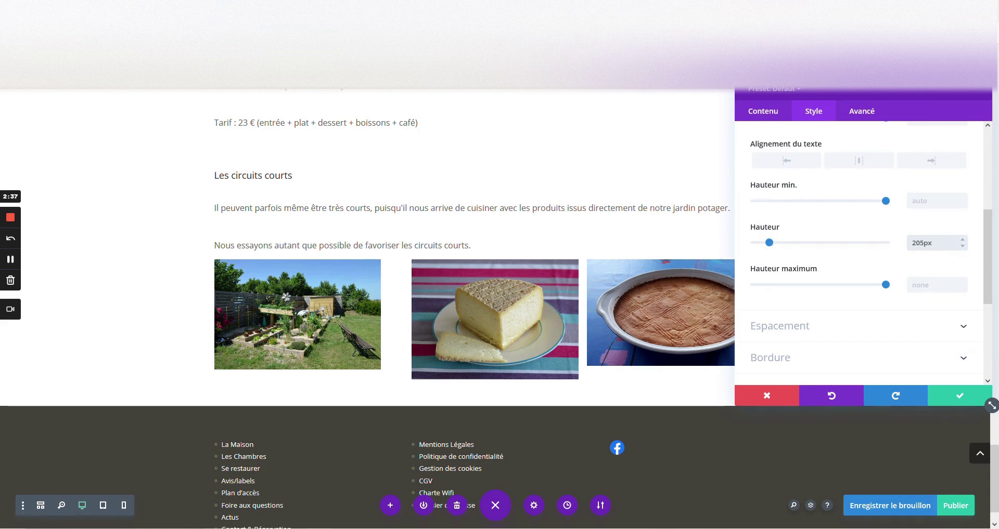
key(BackSpace)
key(BackSpace)
key(BackSpace)
key(BackSpace)
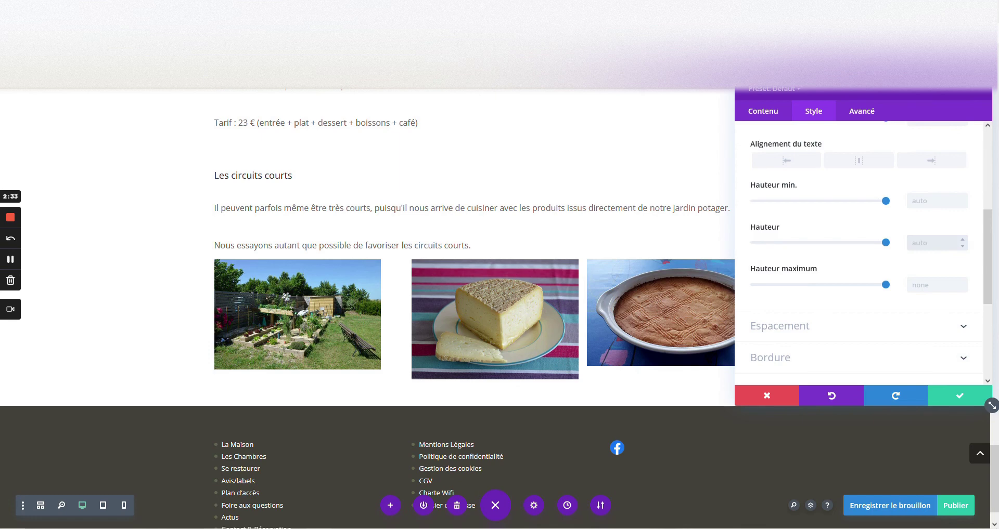
text(205)
click(960, 401)
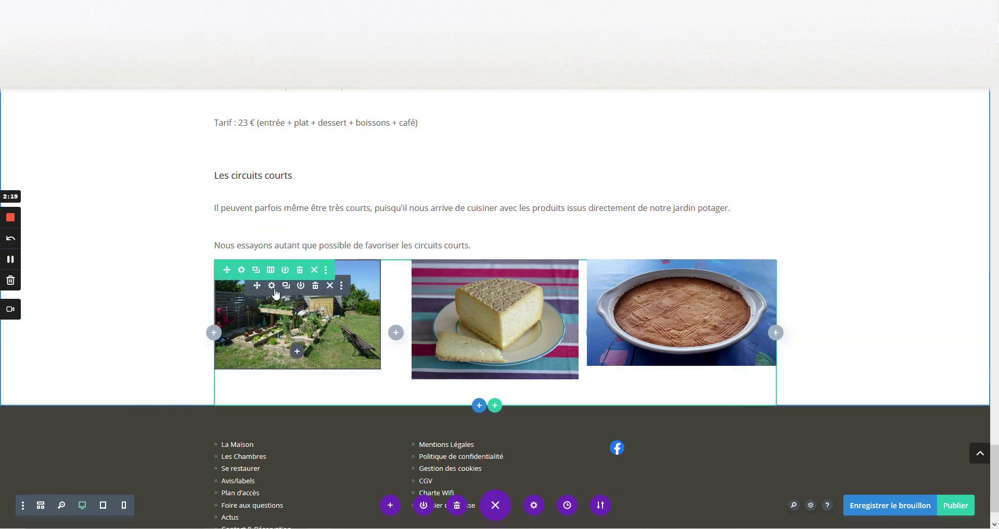
Step: Set the height of the vegetable garden image to 205px in its sizing settings and save the module
click(272, 286)
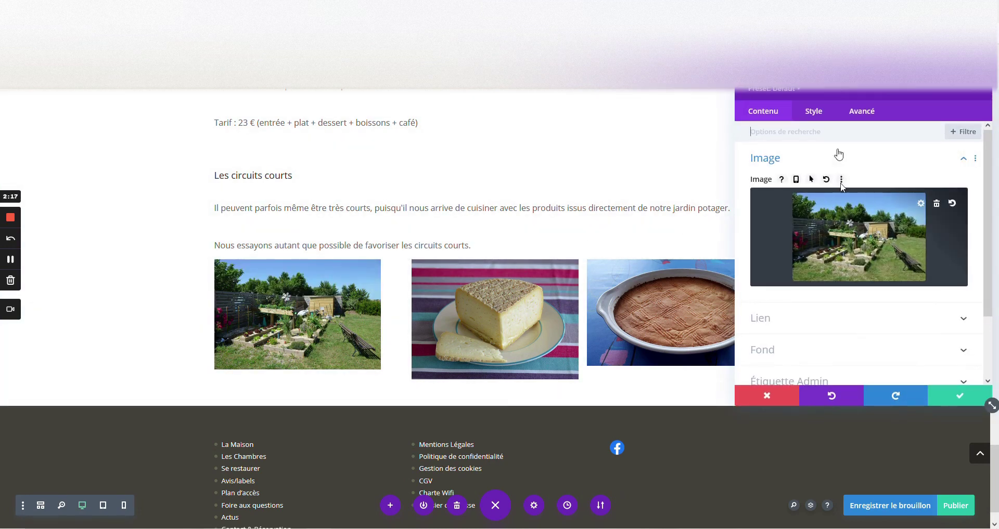
click(810, 117)
click(838, 189)
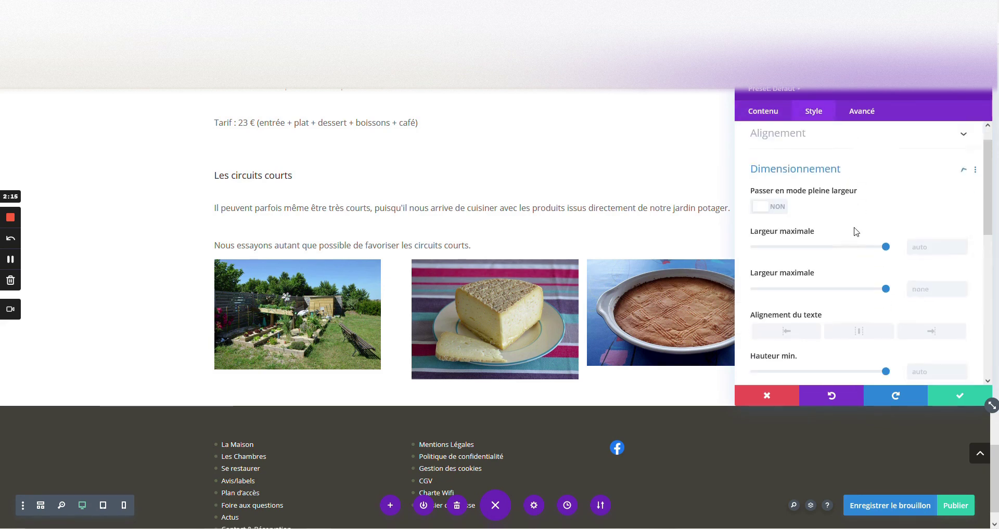
scroll(811, 325, down, 1)
text(205)
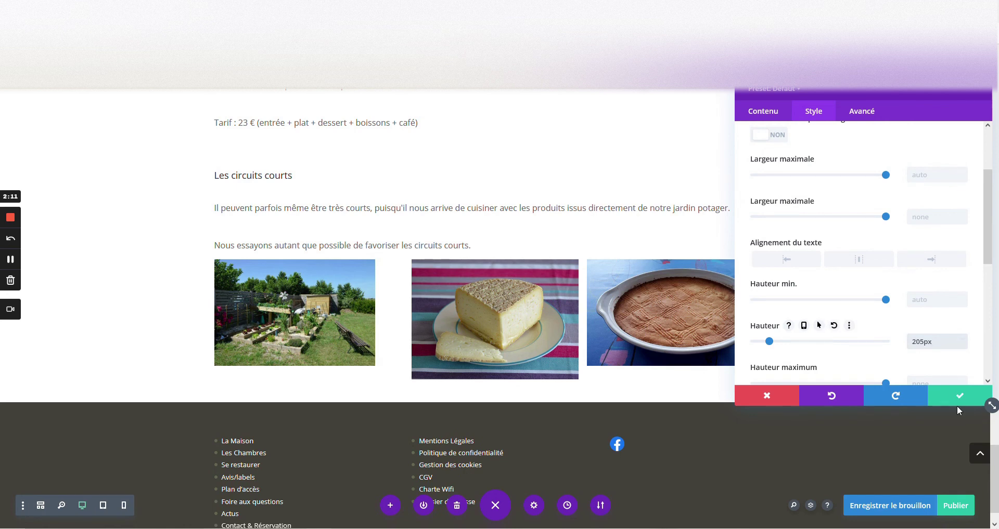
click(959, 396)
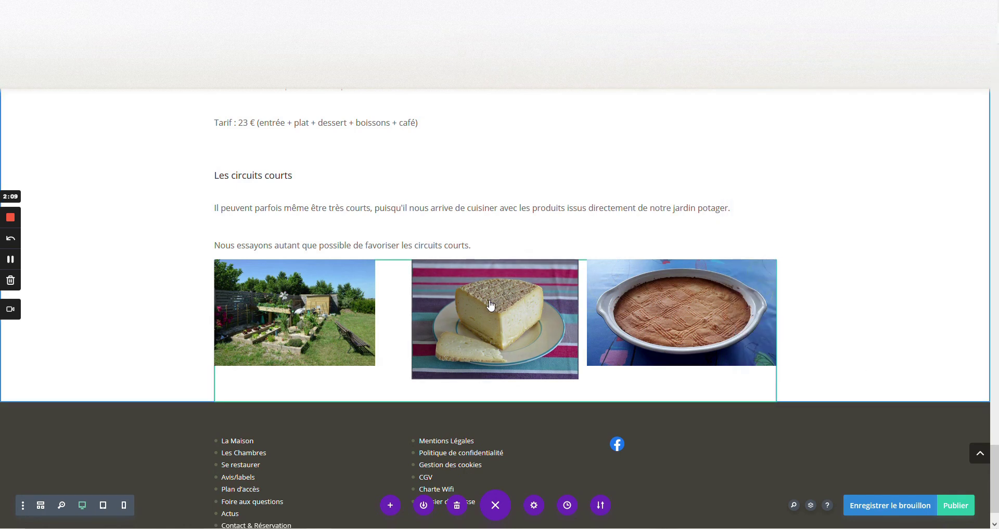
Step: Set the height of the cheese image to 205px in its sizing settings, and save the module and the page
mouse_move(475, 301)
click(469, 284)
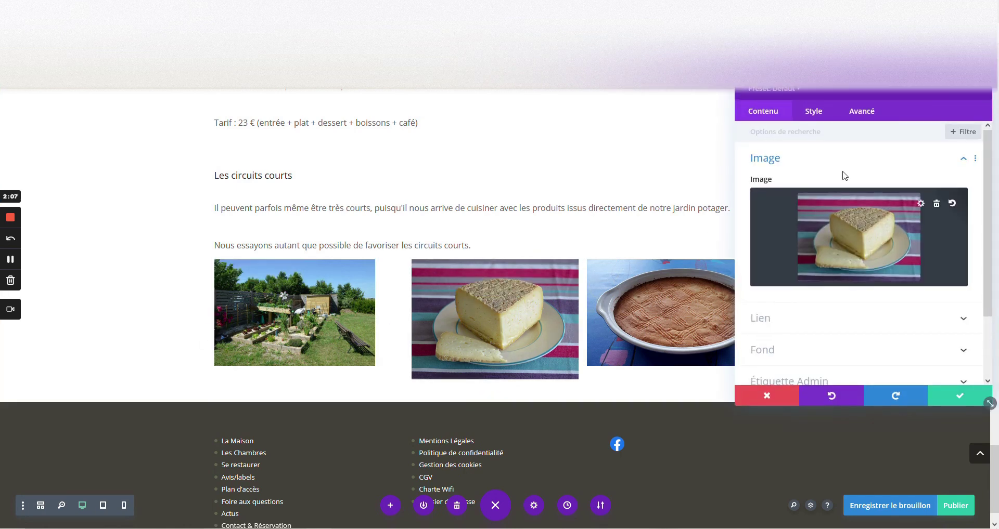
click(814, 113)
click(841, 194)
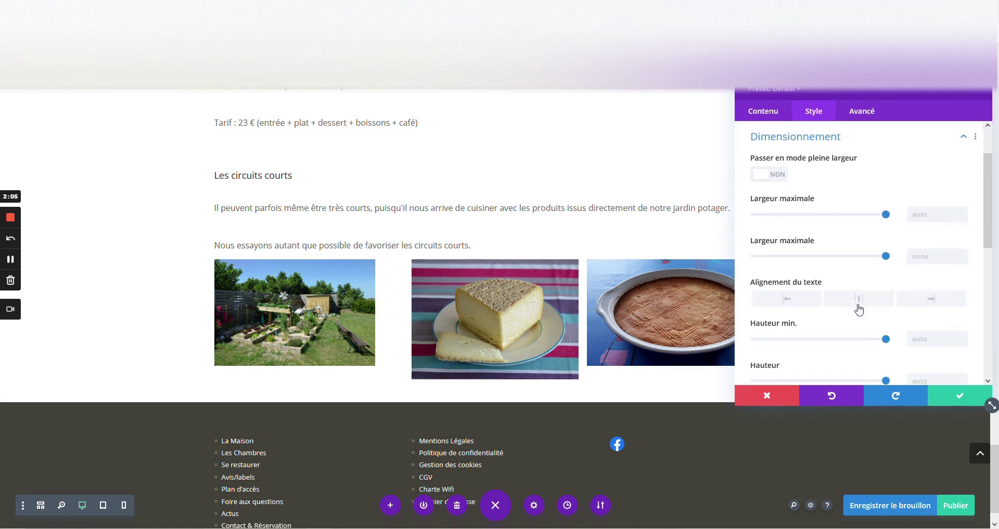
scroll(914, 330, down, 1)
click(929, 359)
text(205)
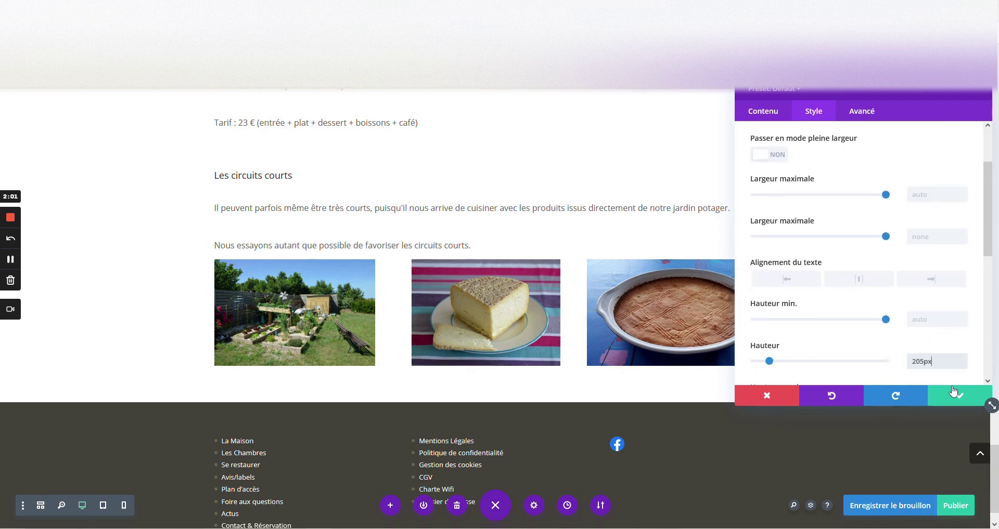
click(953, 391)
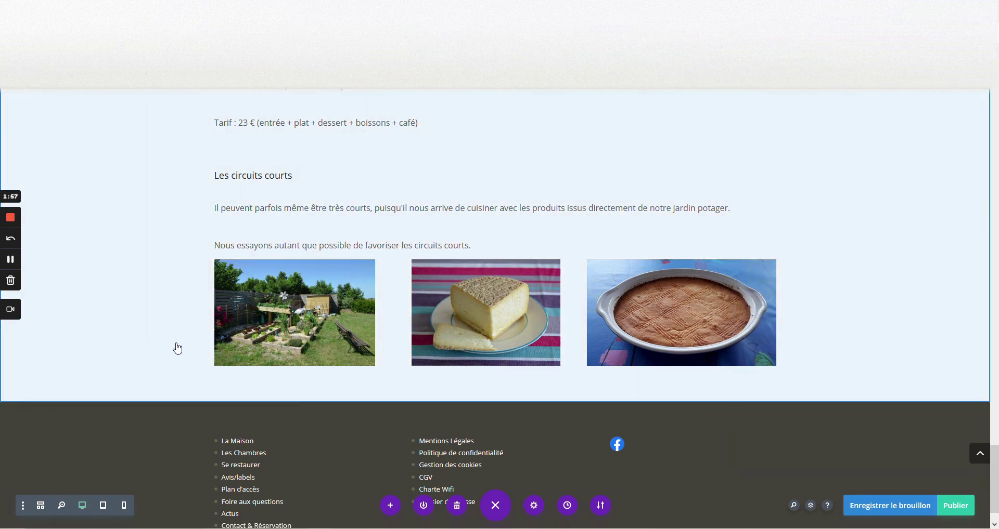
key(ctrl+s)
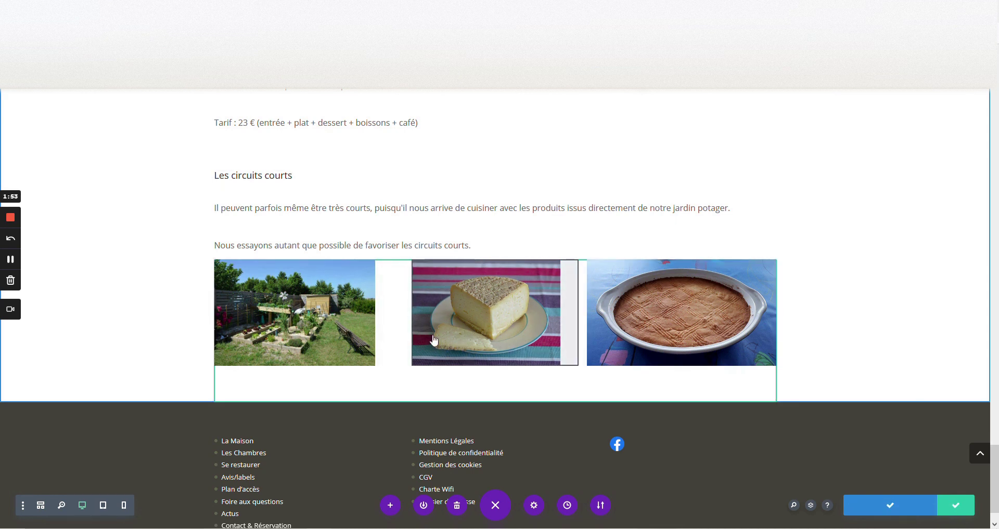